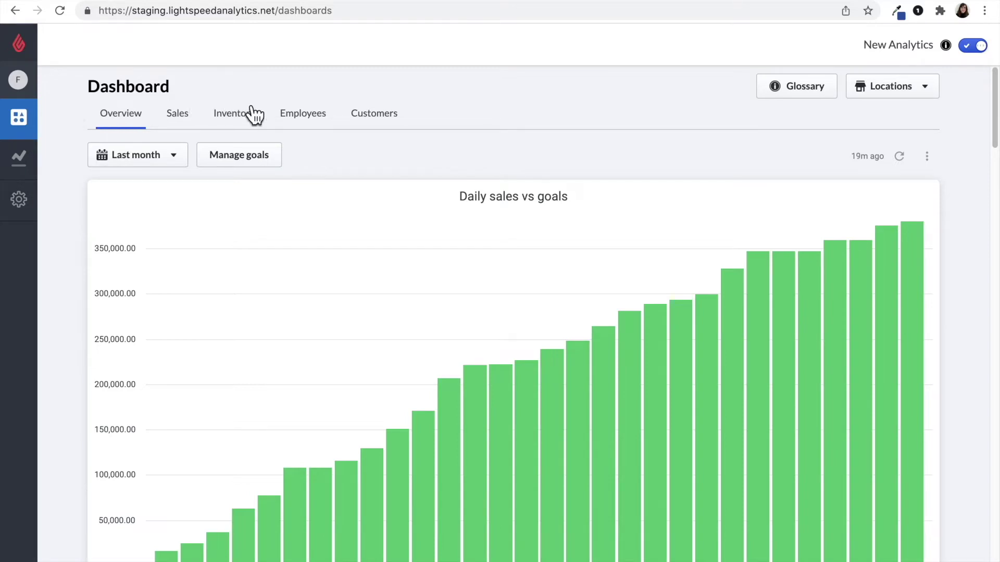
- Browse the Customers and Inventory dashboards, ending on the Sales dashboard charts
{"action": "left_click", "coordinate": [373, 125]}
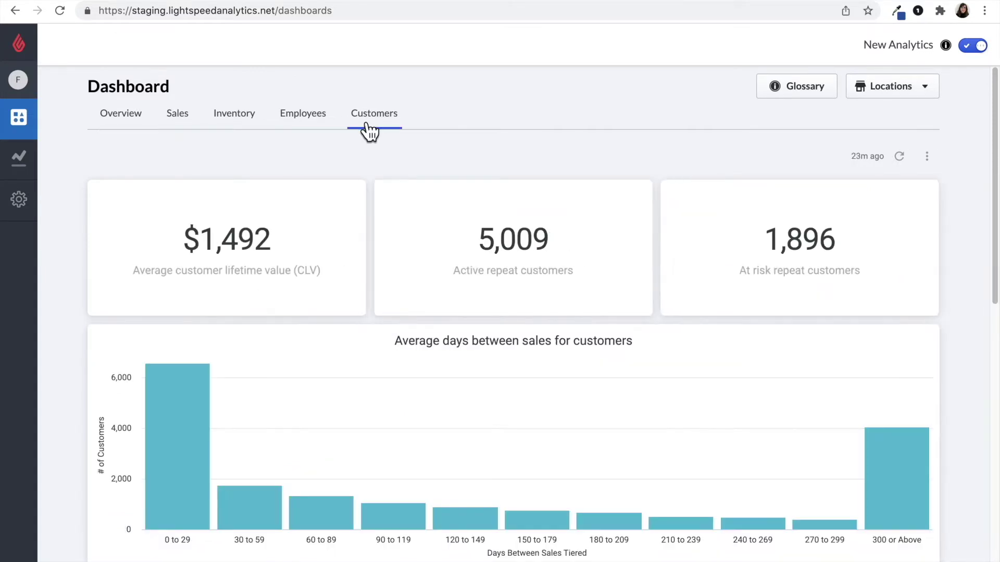
{"action": "left_click", "coordinate": [255, 131]}
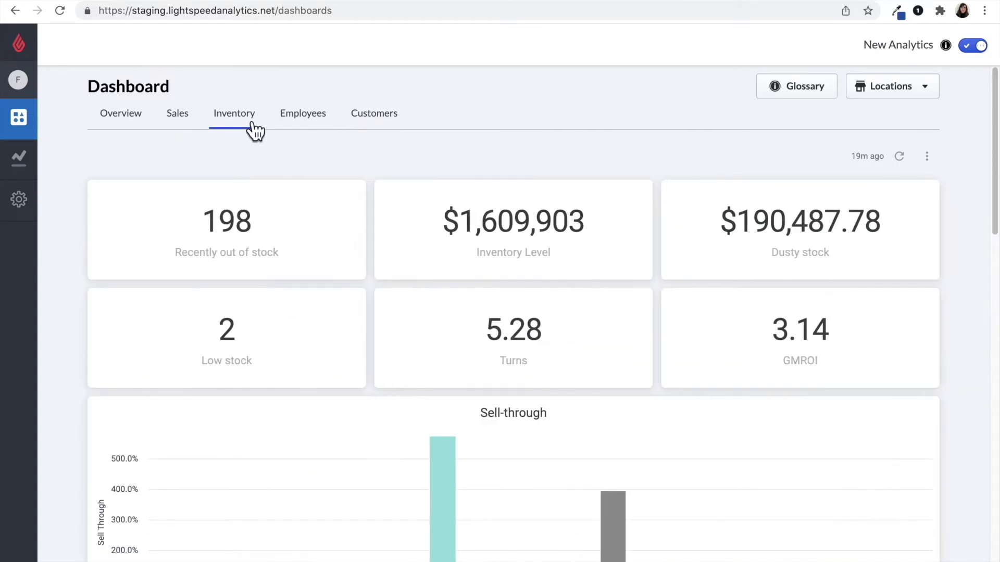
{"action": "left_click", "coordinate": [192, 129]}
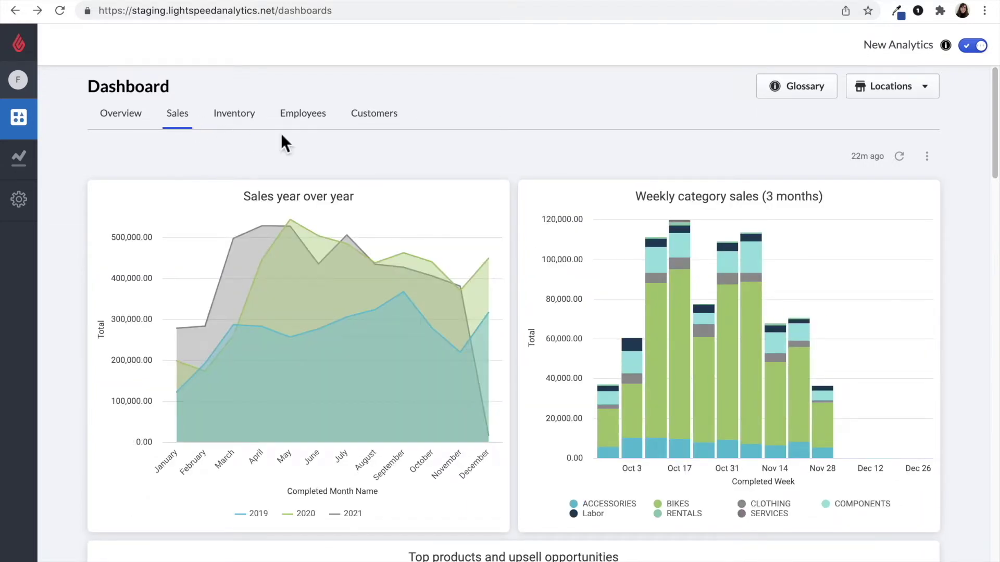
- Check the included store Locations and the metric Glossary, then drill into BIKES sales for week 2021-10-10
{"action": "left_click", "coordinate": [892, 88]}
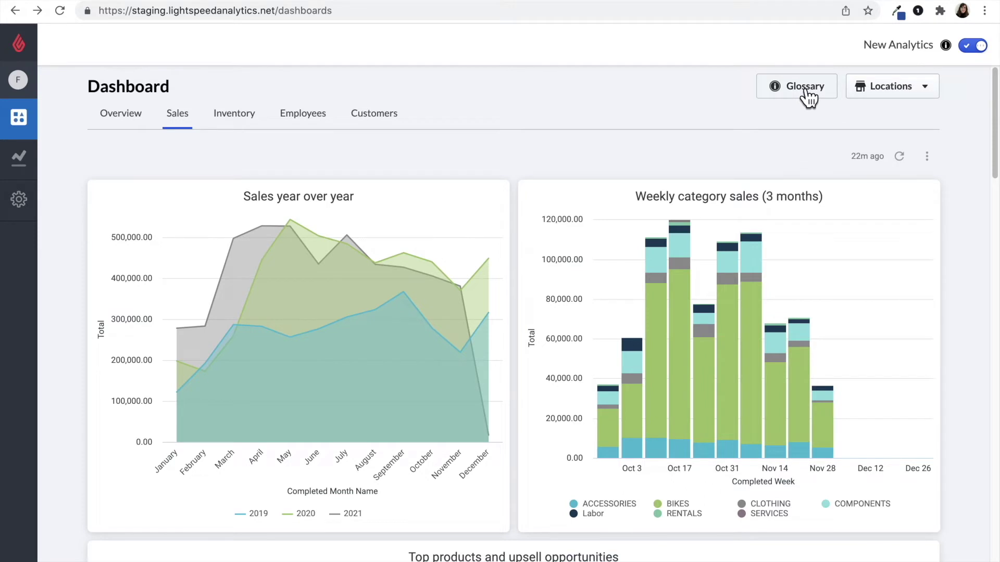
{"action": "left_click", "coordinate": [805, 90]}
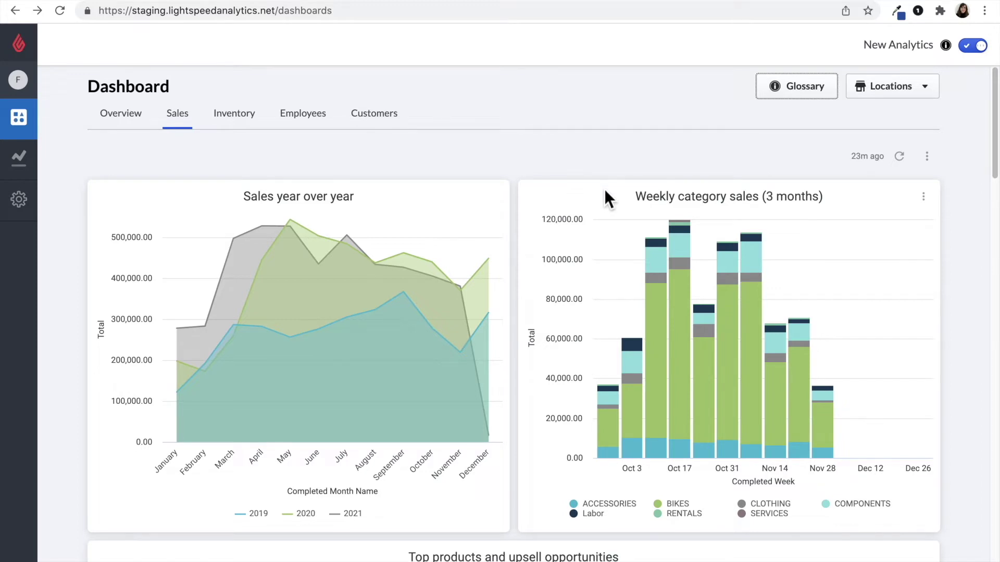
{"action": "left_click", "coordinate": [654, 310]}
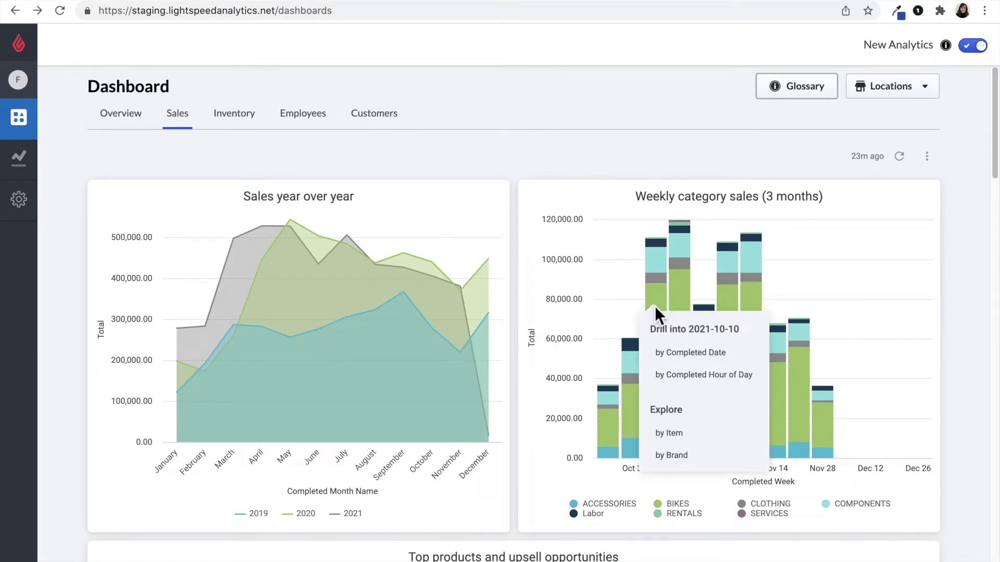
{"action": "left_click", "coordinate": [672, 456]}
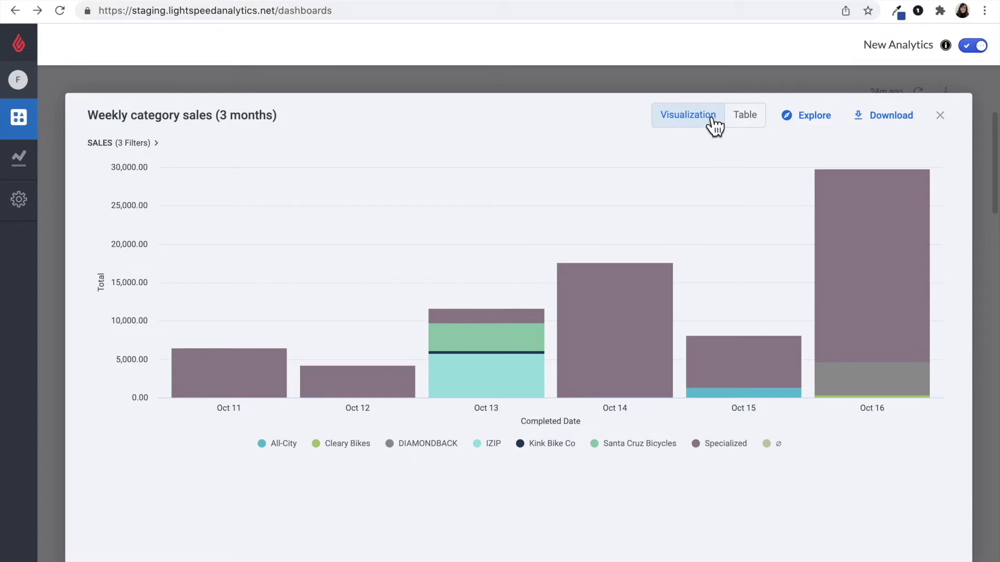
{"action": "left_click", "coordinate": [763, 127]}
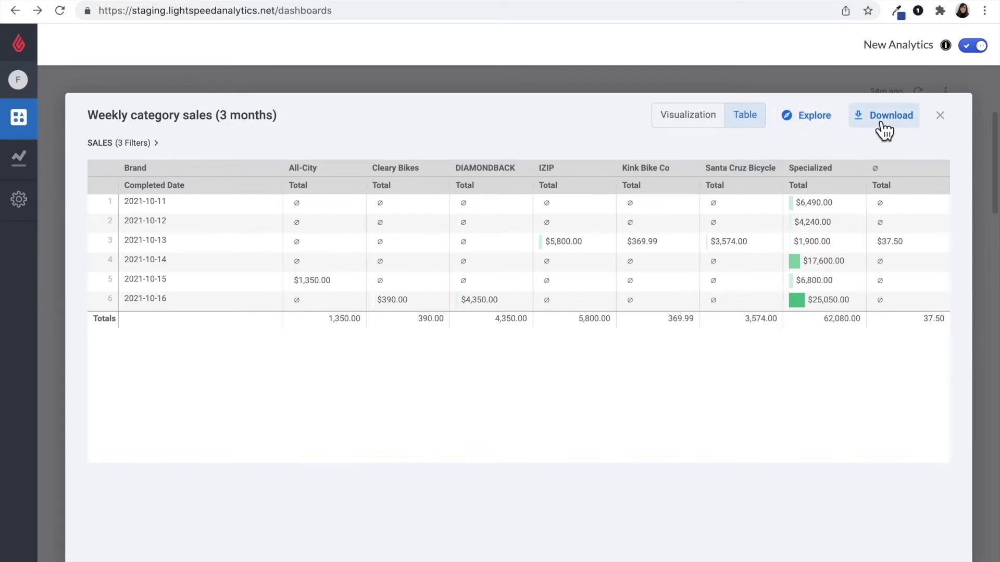
{"action": "left_click", "coordinate": [942, 121]}
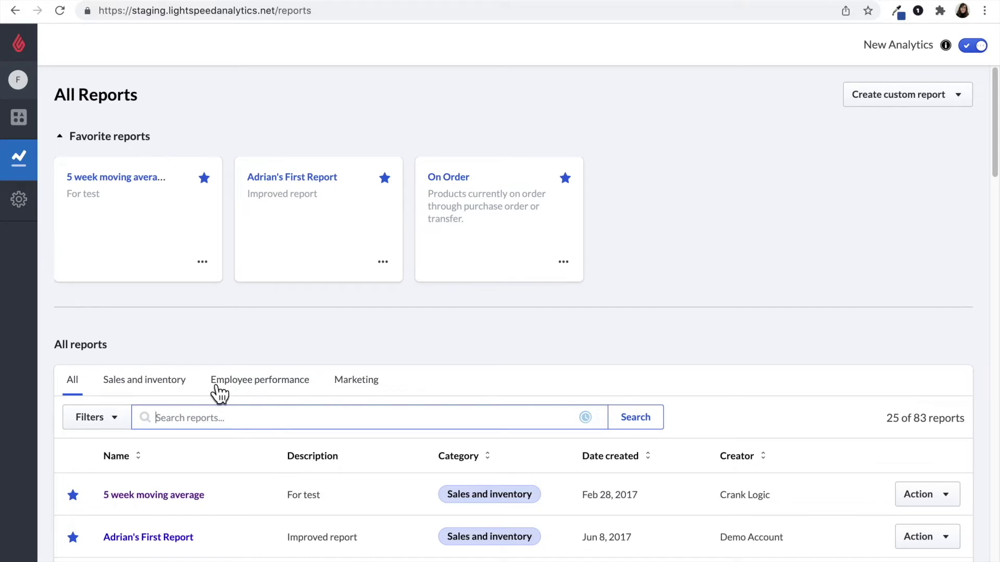
- Show only Employee performance reports in the All Reports list and scroll through them
{"action": "left_click", "coordinate": [232, 390]}
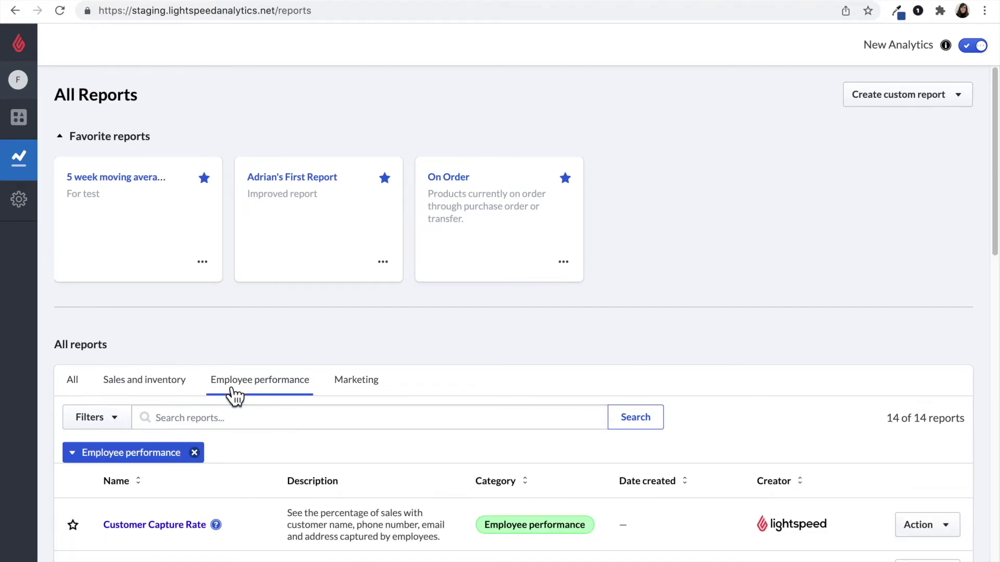
{"action": "scroll", "coordinate": [286, 402], "scroll_direction": "down", "scroll_amount": 2}
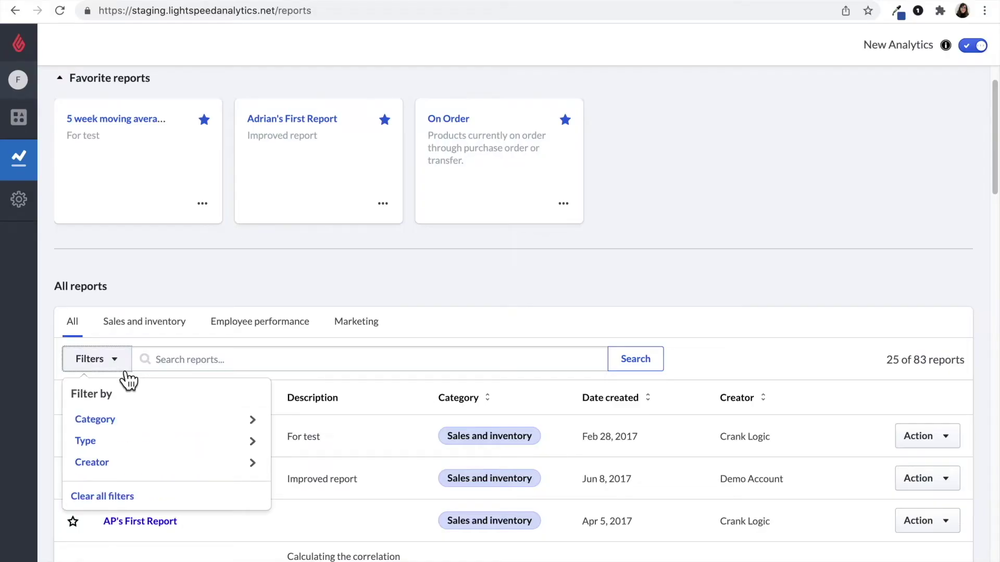
- Filter the reports to the Sales and inventory and Employee performance categories
{"action": "left_click", "coordinate": [127, 425]}
{"action": "left_click", "coordinate": [127, 430]}
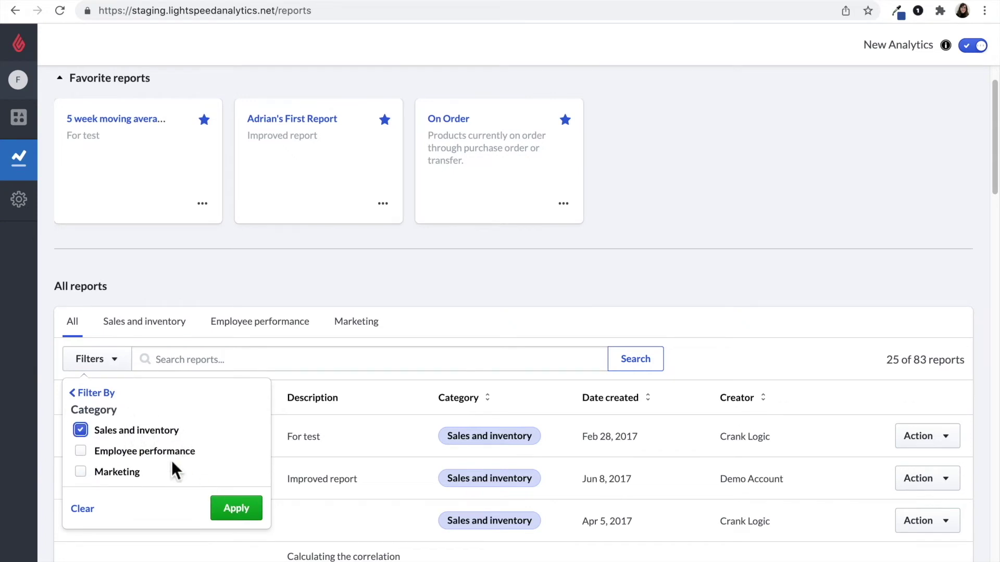
{"action": "left_click", "coordinate": [165, 451]}
{"action": "left_click", "coordinate": [237, 509]}
- Add a report Type filter limited to Custom reports
{"action": "left_click", "coordinate": [119, 365]}
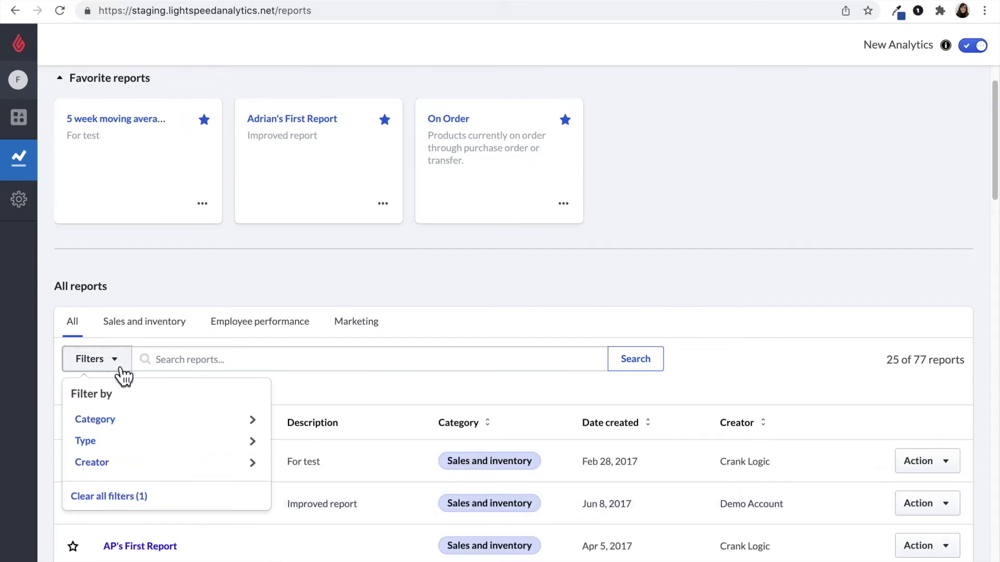
{"action": "left_click", "coordinate": [120, 445]}
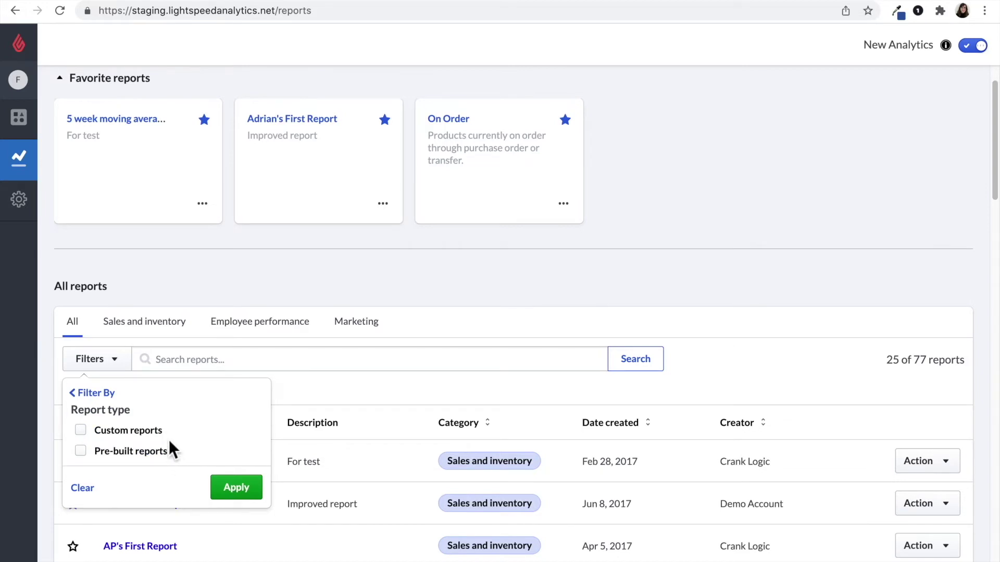
{"action": "left_click", "coordinate": [152, 430]}
{"action": "left_click", "coordinate": [239, 491]}
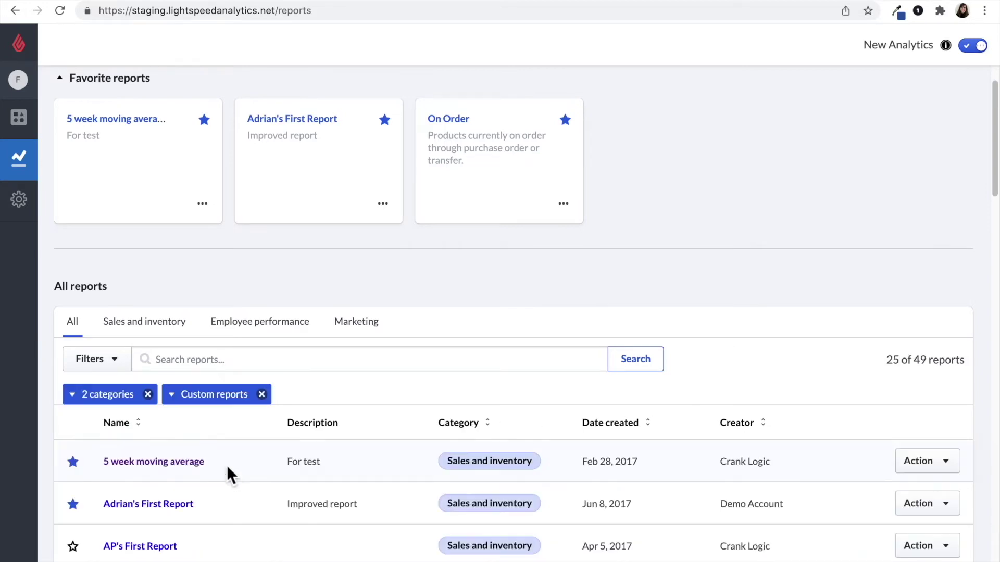
- Search the filtered reports for 'daily sales'
{"action": "left_click", "coordinate": [118, 367]}
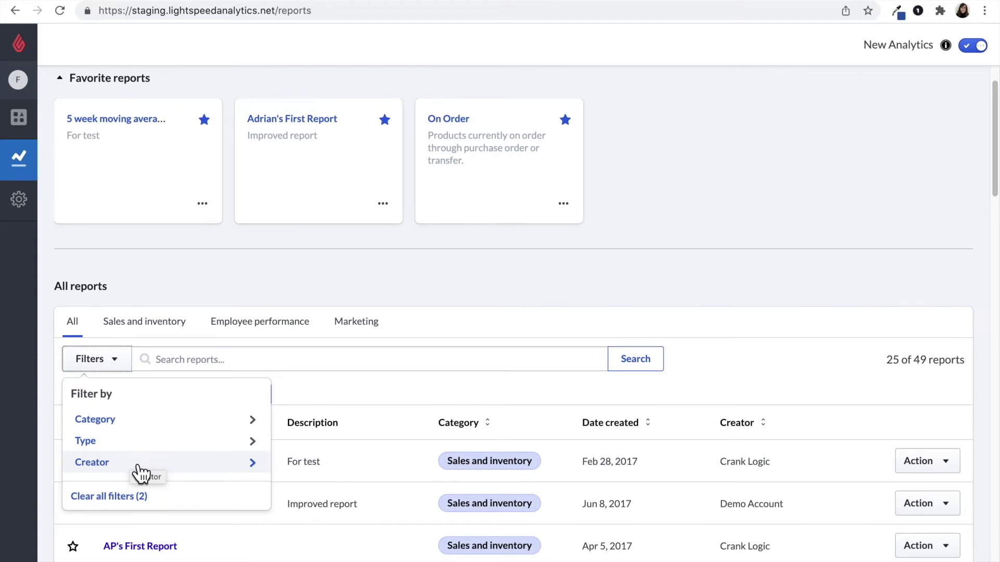
{"action": "left_click", "coordinate": [191, 359]}
{"action": "type", "text": "daily"}
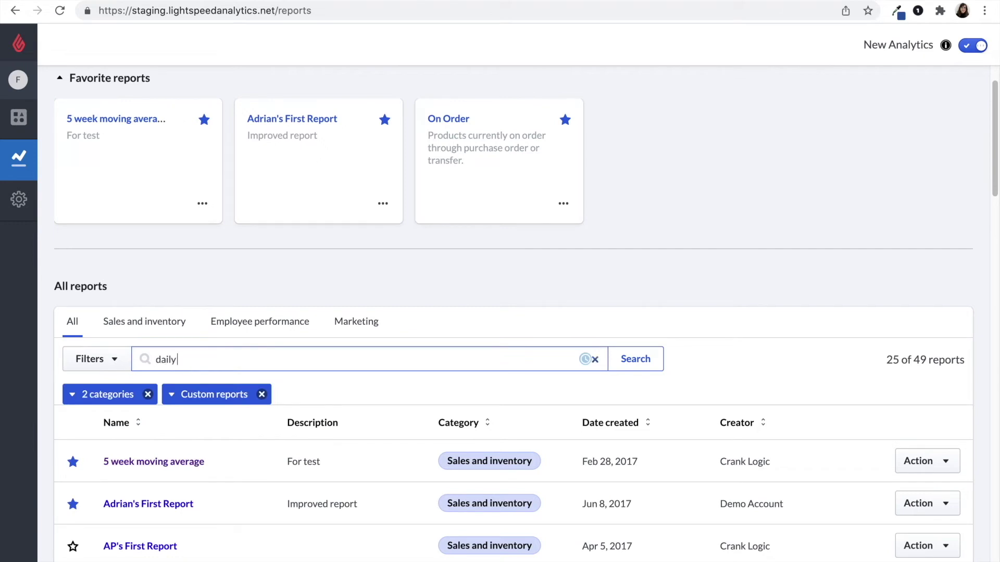
{"action": "type", "text": " sales"}
- Run the daily sales search, then sort the report list by Category and by Date created
{"action": "left_click", "coordinate": [636, 370]}
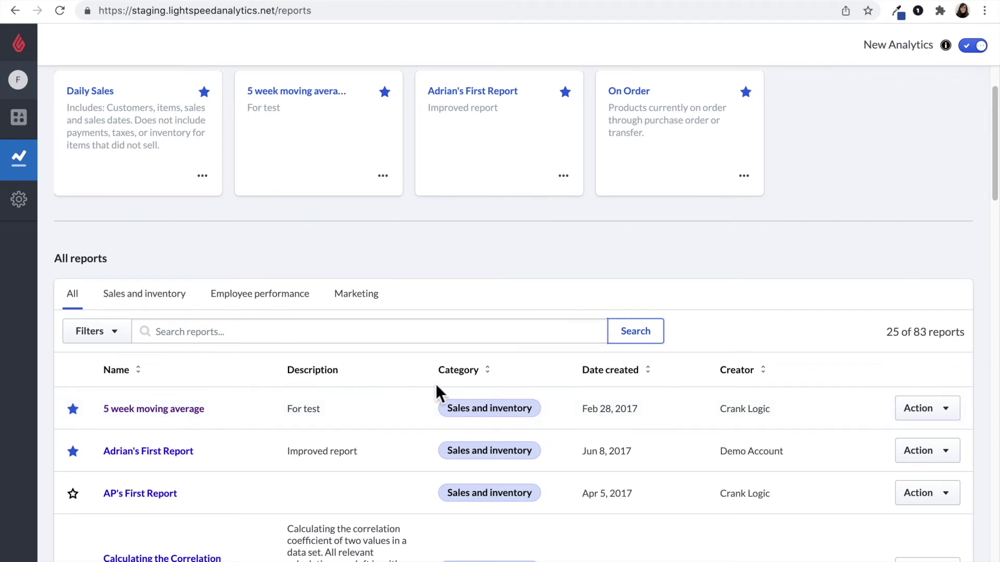
{"action": "left_click", "coordinate": [468, 382]}
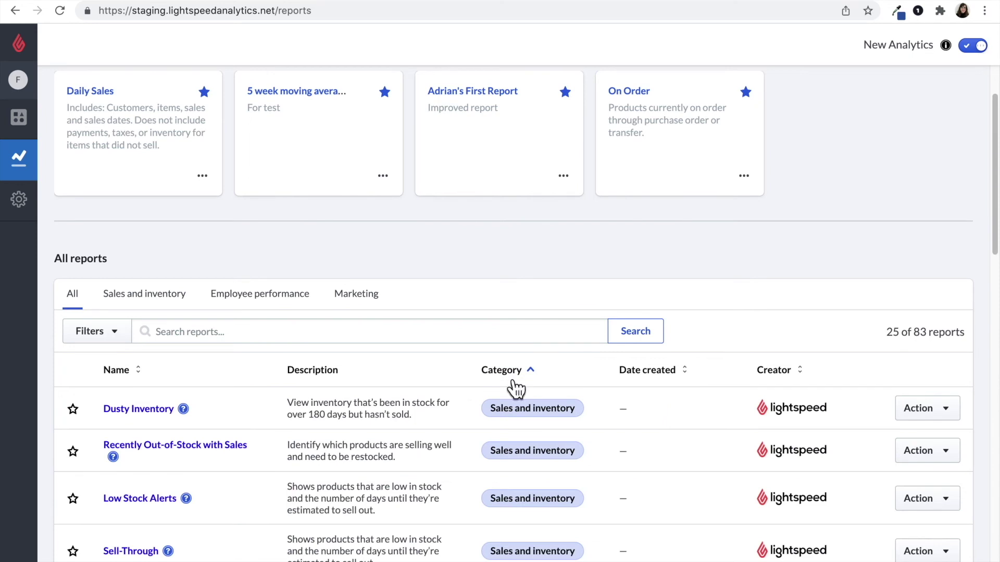
{"action": "left_click", "coordinate": [655, 379]}
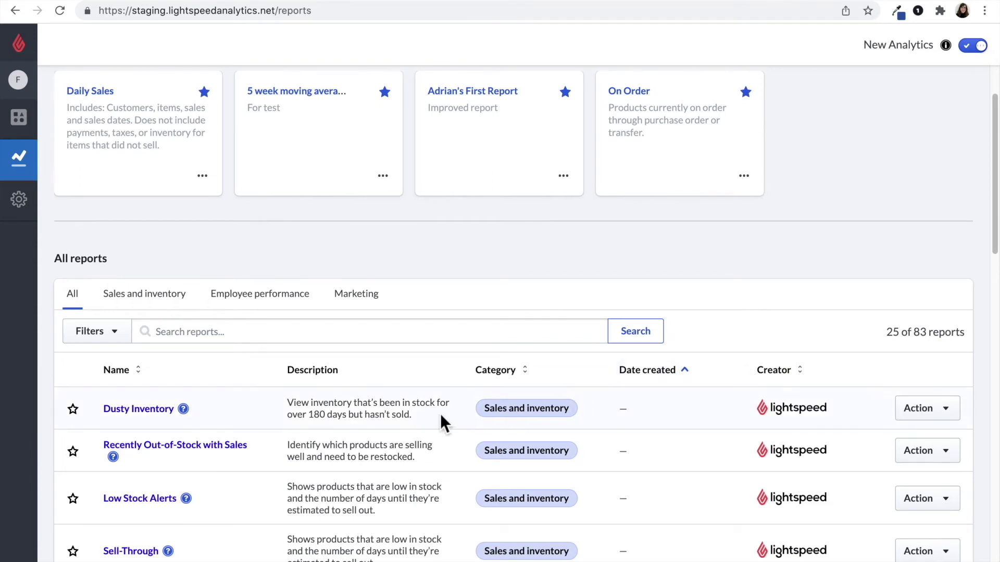
- Highlight the Dusty Inventory description, then open that report's documentation
{"action": "left_click_drag", "start_coordinate": [282, 404], "coordinate": [435, 415]}
{"action": "left_click", "coordinate": [417, 420]}
{"action": "left_click", "coordinate": [189, 414]}
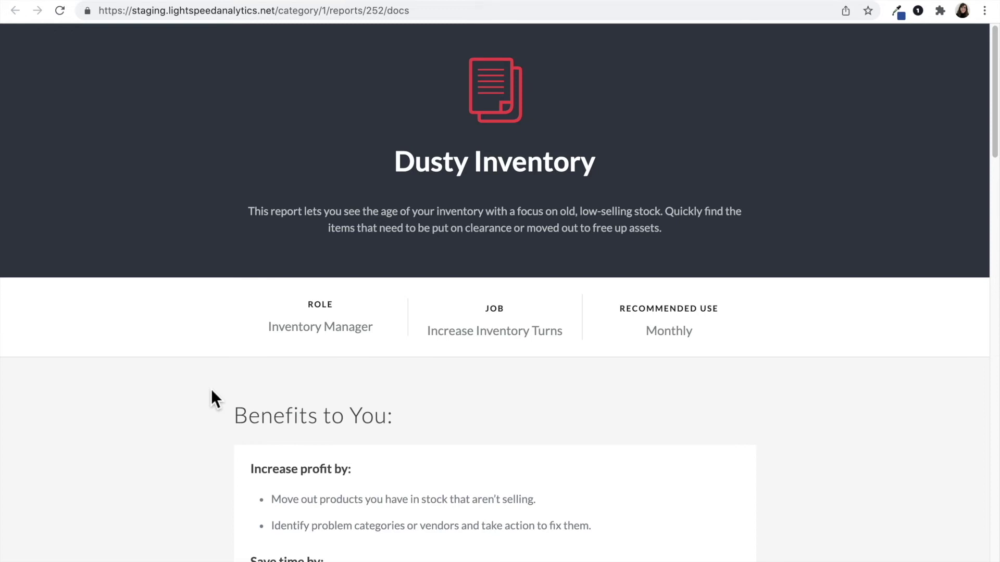
- Leave the Dusty Inventory documentation and scroll back down the reports list
{"action": "key", "text": "ctrl+w"}
{"action": "scroll", "coordinate": [198, 207], "scroll_direction": "down", "scroll_amount": 1}
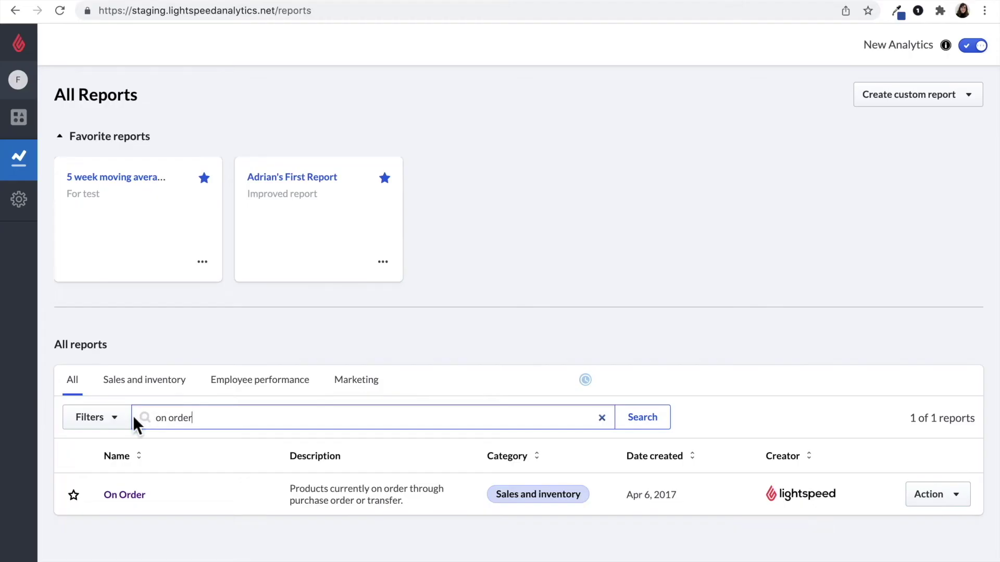
- Star the On Order report as a favorite, then show the Dusty Inventory report variants
{"action": "left_click", "coordinate": [76, 498]}
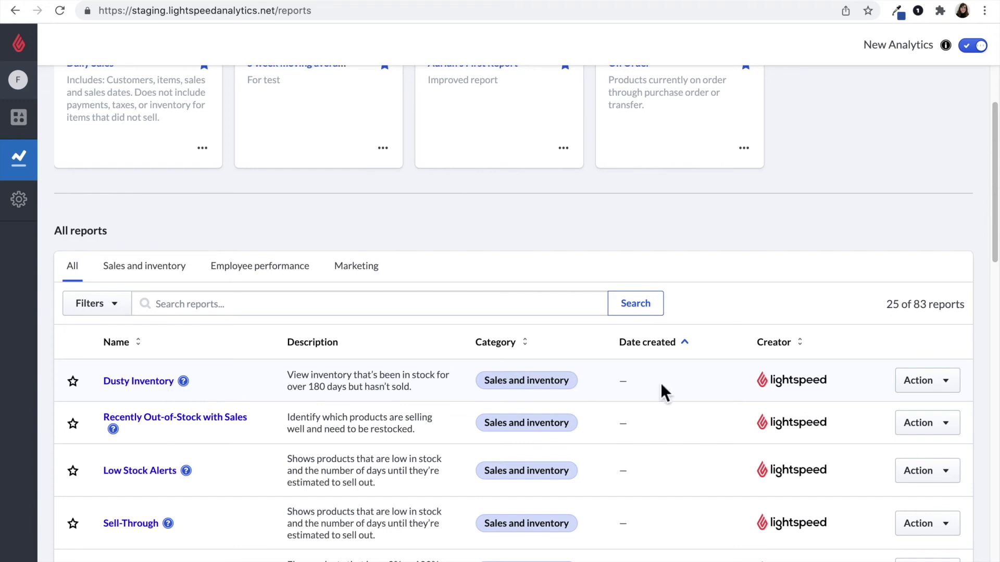
{"action": "left_click", "coordinate": [961, 404]}
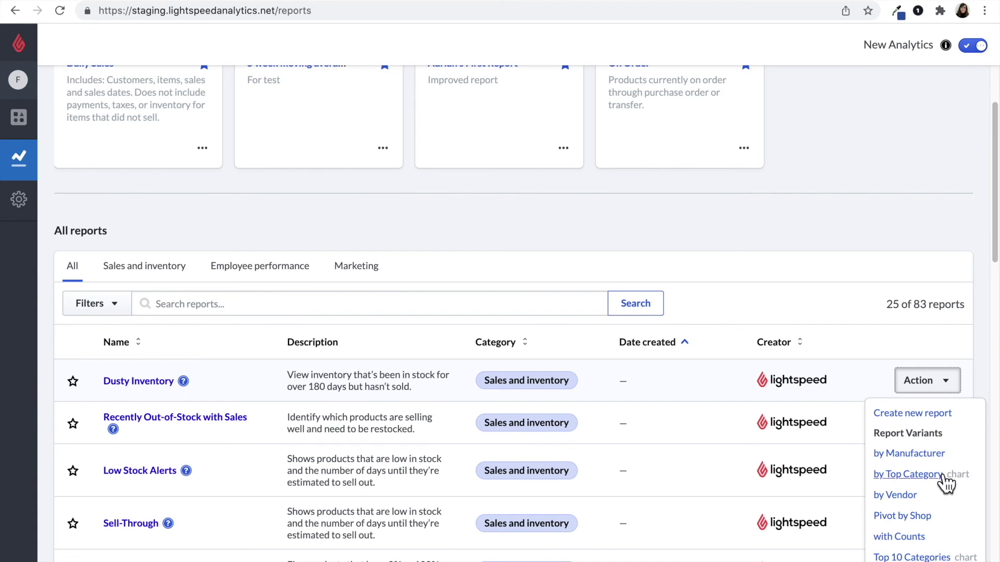
{"action": "left_click", "coordinate": [992, 348]}
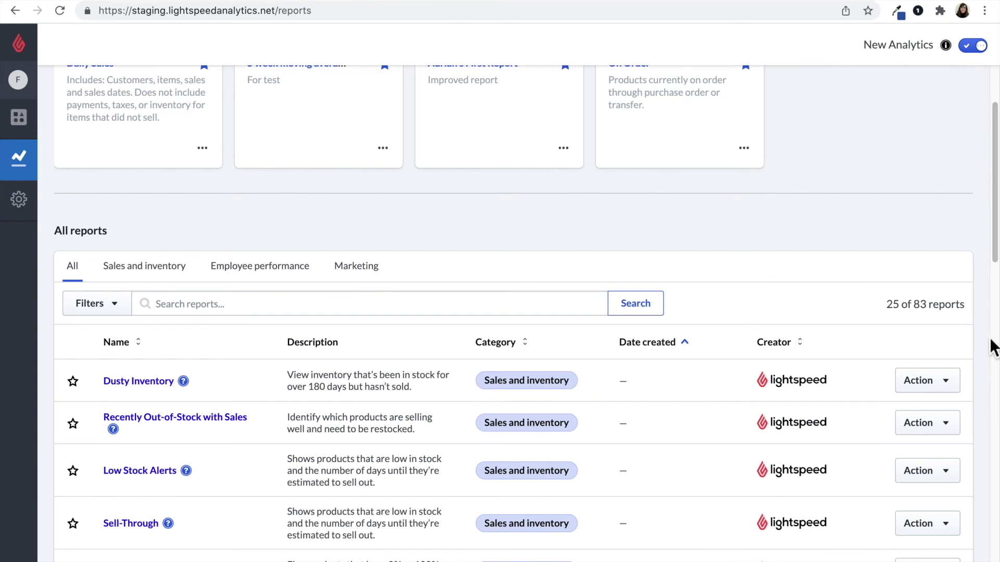
{"action": "scroll", "coordinate": [991, 348], "scroll_direction": "up", "scroll_amount": 3}
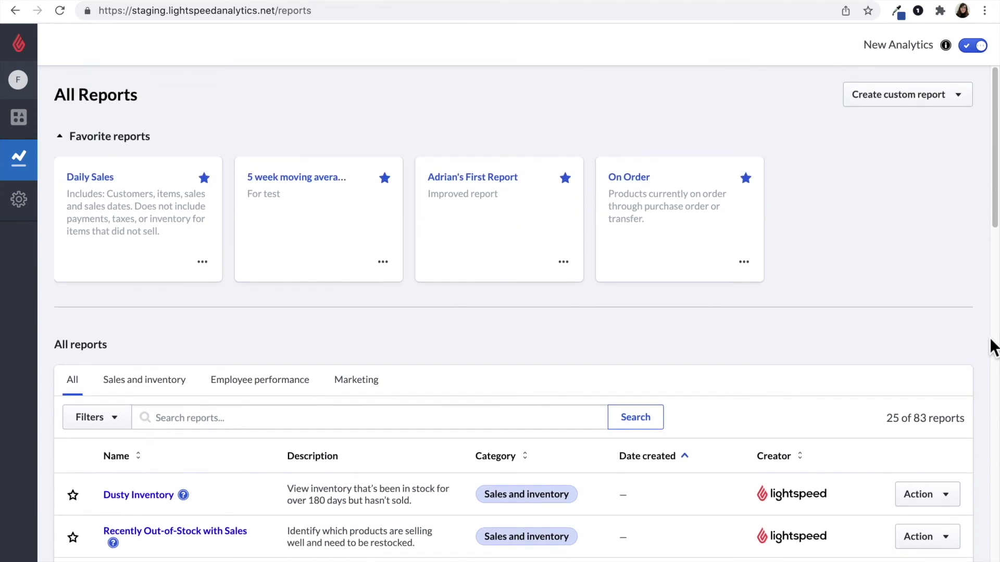
- Create a new custom report using Items from the Sales and inventory base reports
{"action": "left_click", "coordinate": [944, 104]}
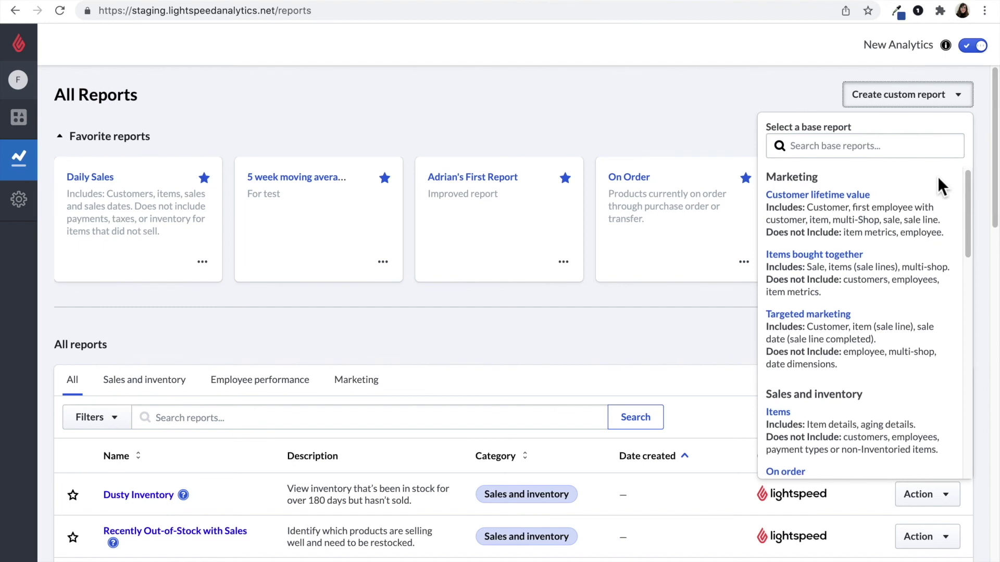
{"action": "scroll", "coordinate": [939, 185], "scroll_direction": "down", "scroll_amount": 1}
{"action": "scroll", "coordinate": [939, 180], "scroll_direction": "down", "scroll_amount": 1}
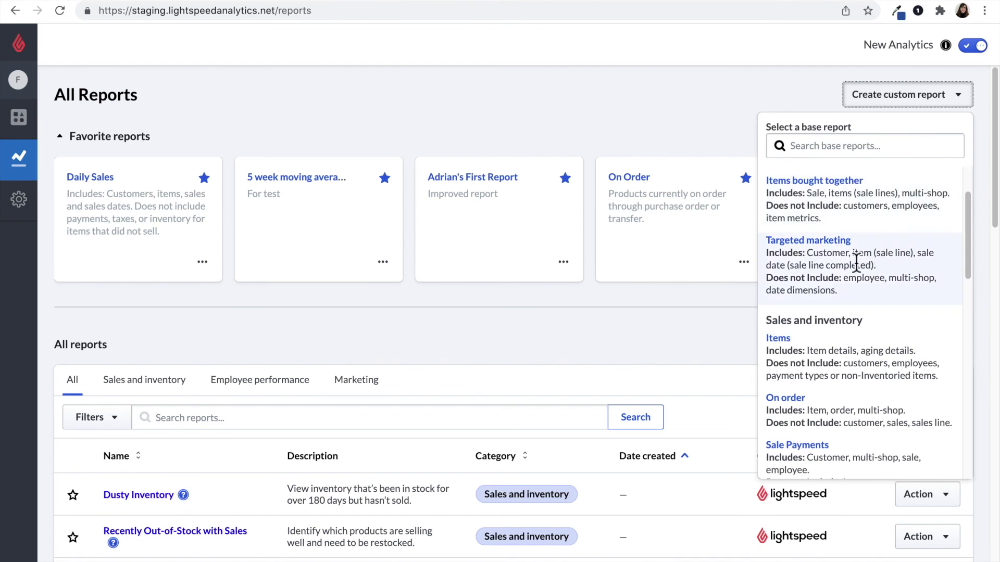
{"action": "left_click", "coordinate": [792, 351]}
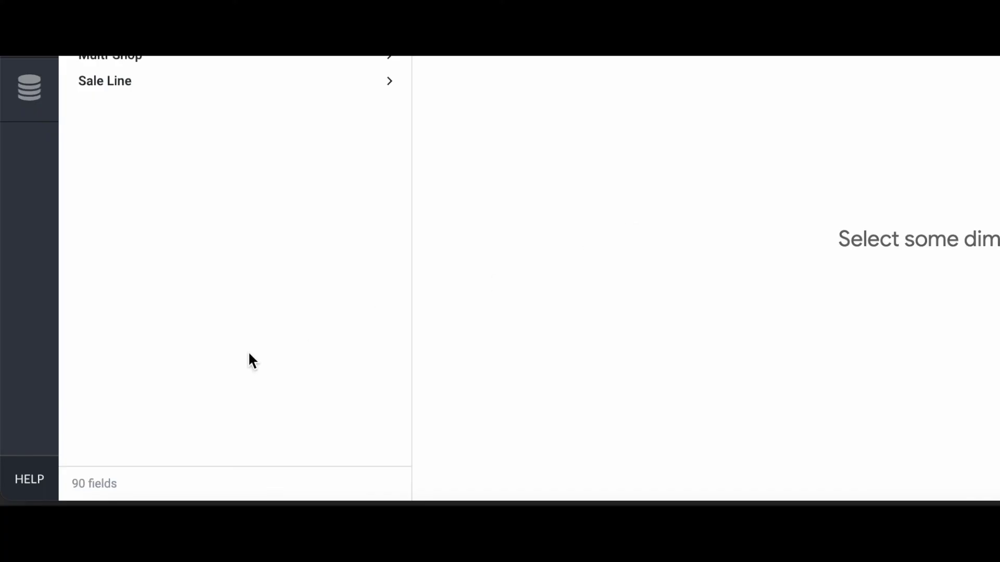
- Show the Help panel with documentation, help videos, system status and support contact options
{"action": "left_click", "coordinate": [10, 471]}
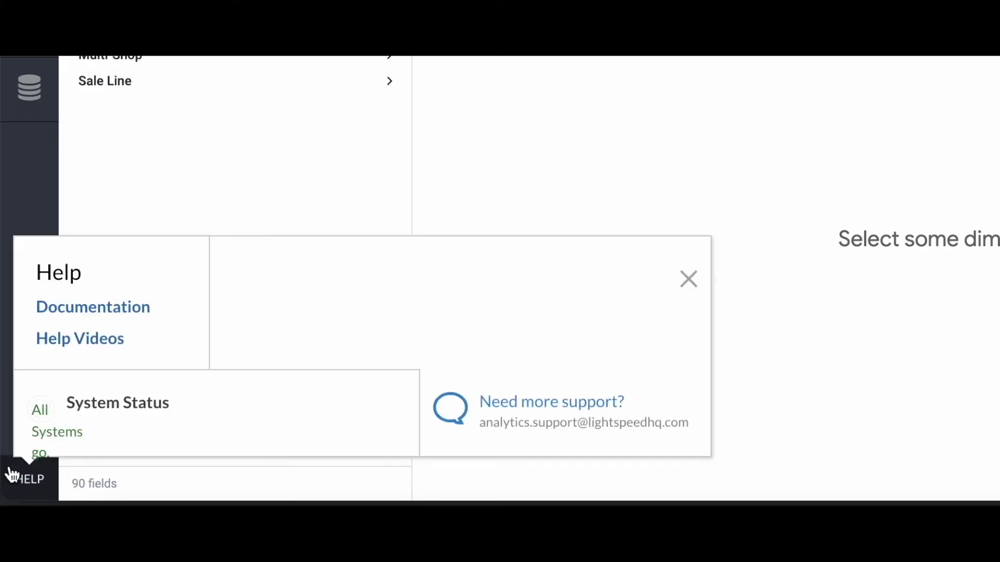